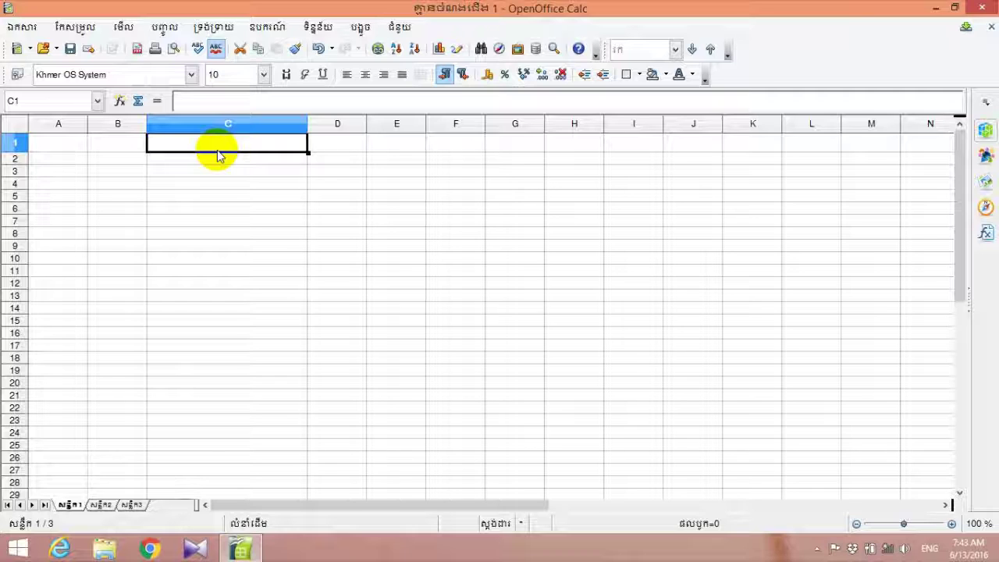
- Enter the date 13/06/2016 in cell C1
{"action": "type", "text": "13"}
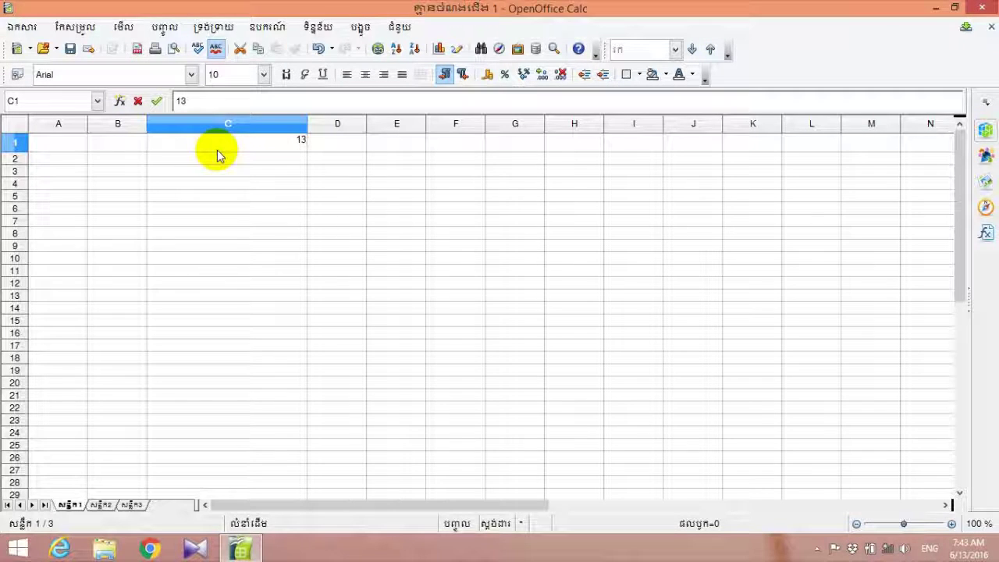
{"action": "type", "text": "/06/2016"}
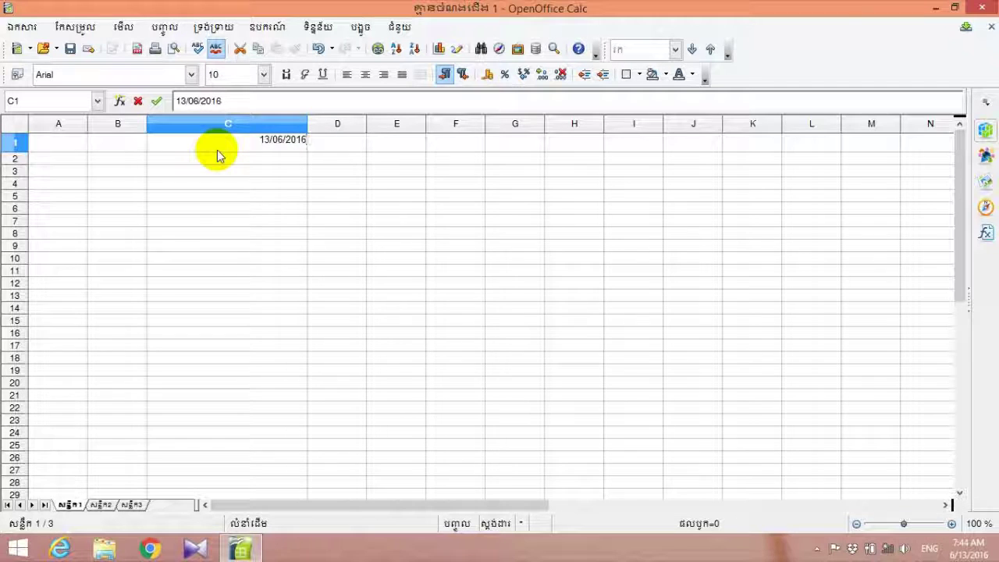
{"action": "key", "text": "Return"}
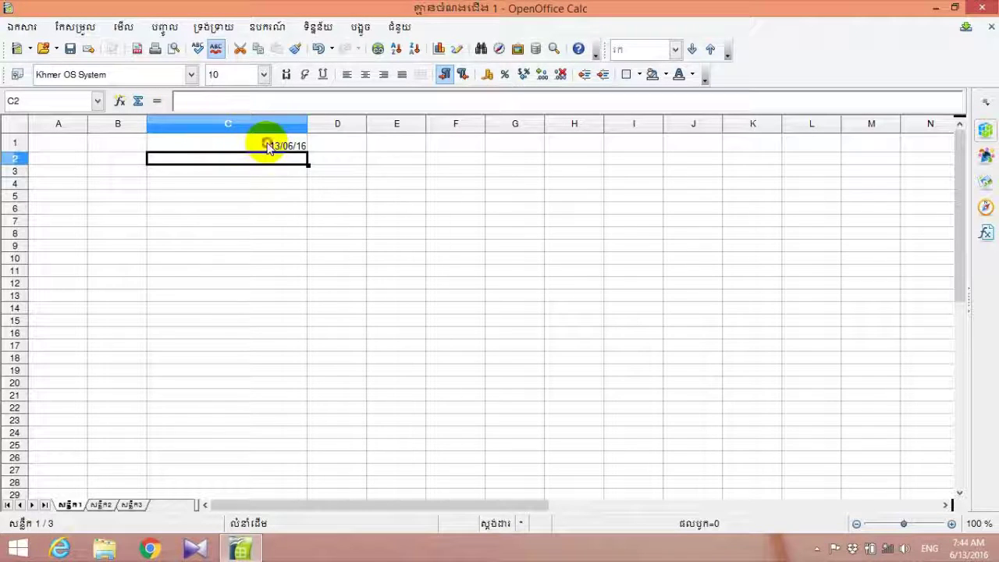
- Format cell C1 with the Khmer long date format ថ្ងៃសុក្រ ទី ៣១ ខែ ធ្នូ ឆ្នាំ ១៩៩៩ and widen column C slightly
{"action": "left_click", "coordinate": [263, 146]}
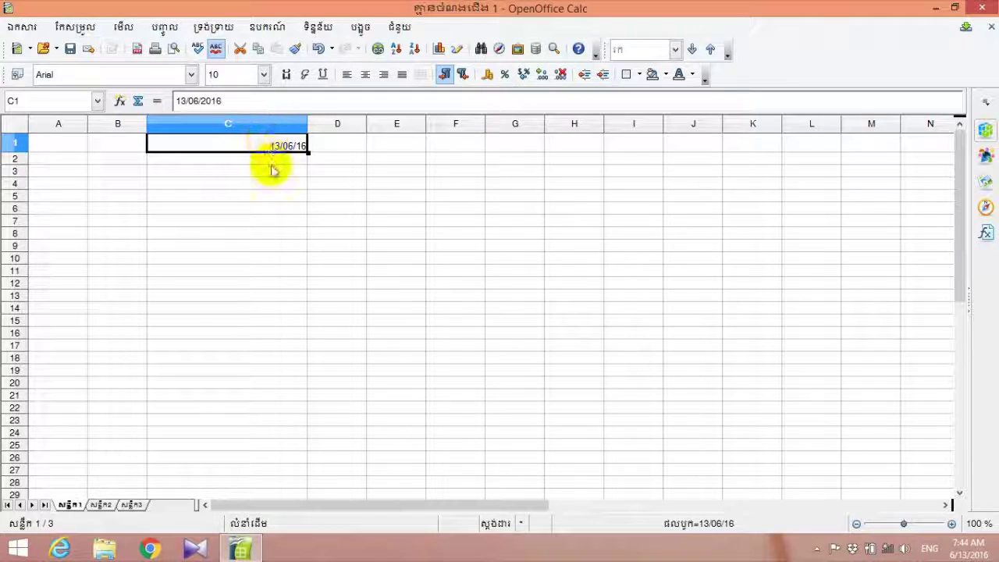
{"action": "left_click", "coordinate": [212, 29]}
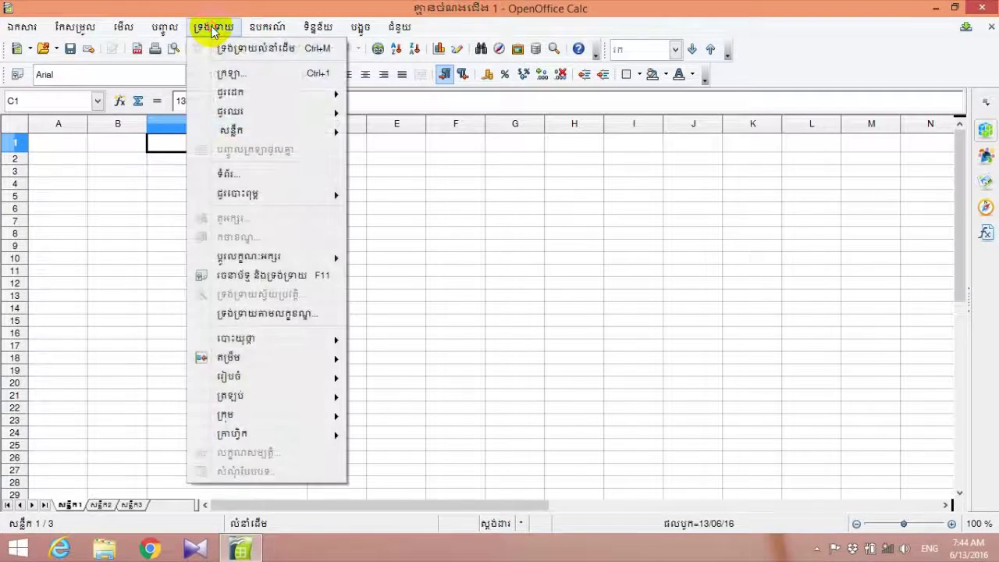
{"action": "left_click", "coordinate": [230, 76]}
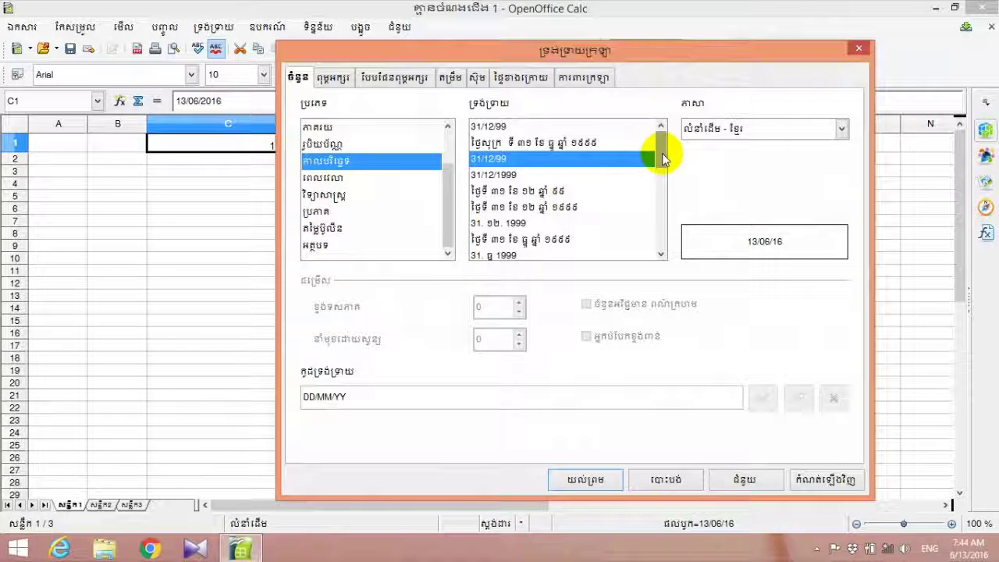
{"action": "left_click", "coordinate": [539, 144]}
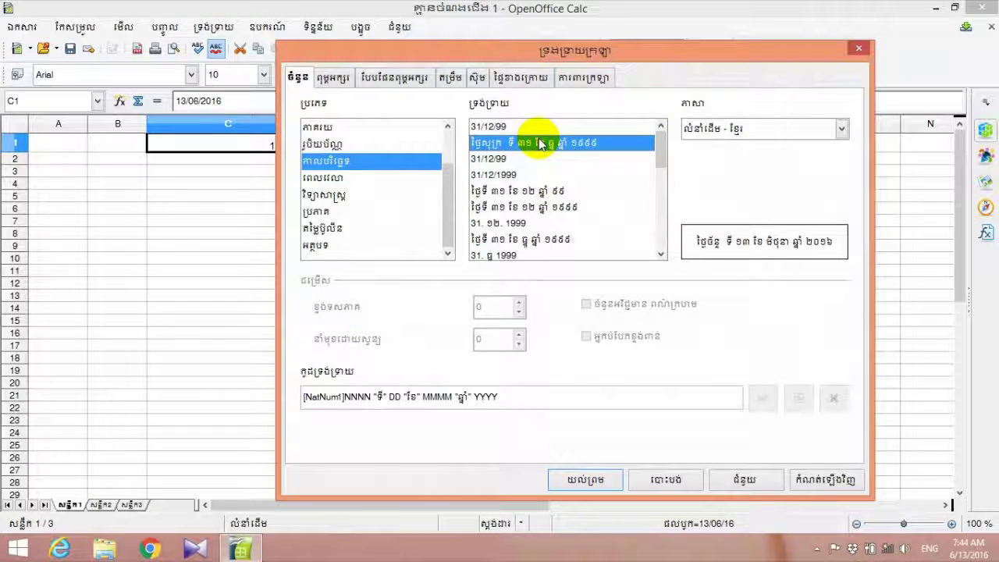
{"action": "left_click", "coordinate": [590, 480]}
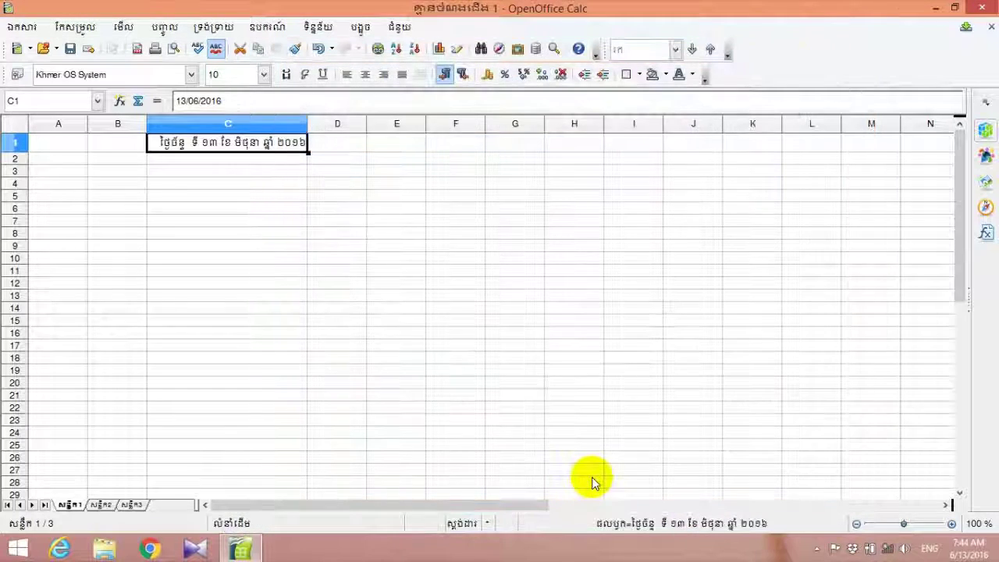
{"action": "left_click_drag", "start_coordinate": [311, 126], "coordinate": [345, 127]}
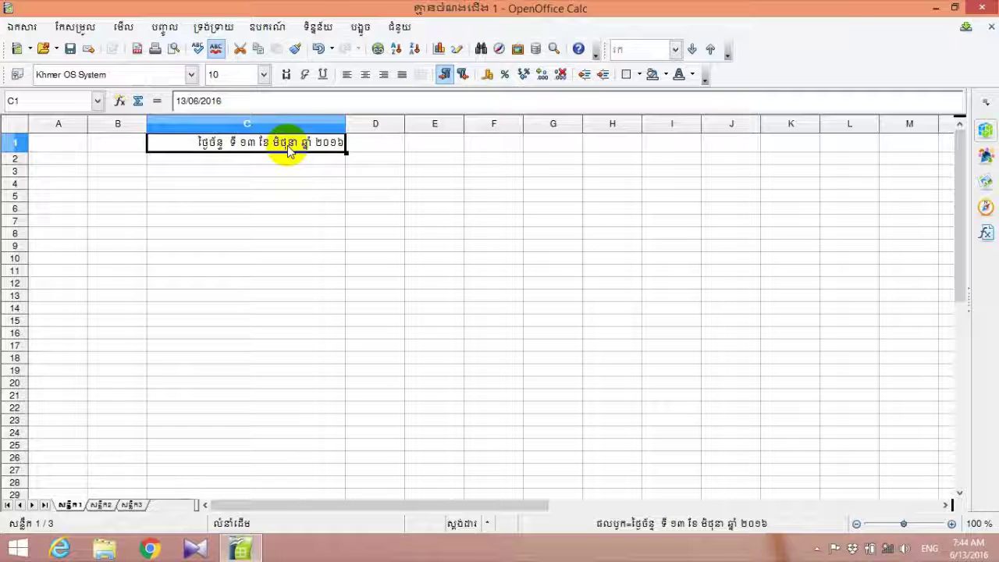
- Clear cell C1 and enter the date month-first as 06/13/2016
{"action": "key", "text": "BackSpace"}
{"action": "key", "text": "Return"}
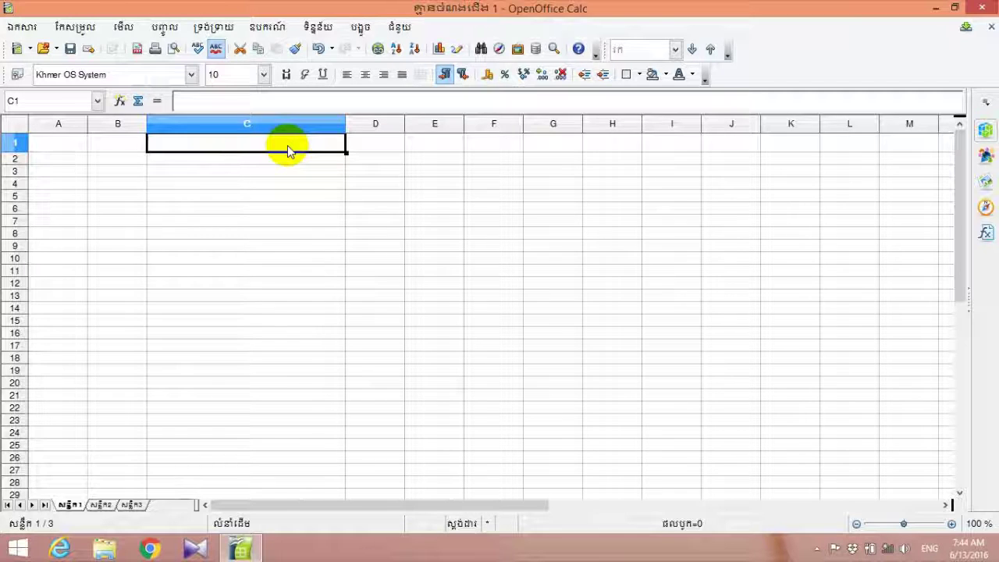
{"action": "type", "text": "0"}
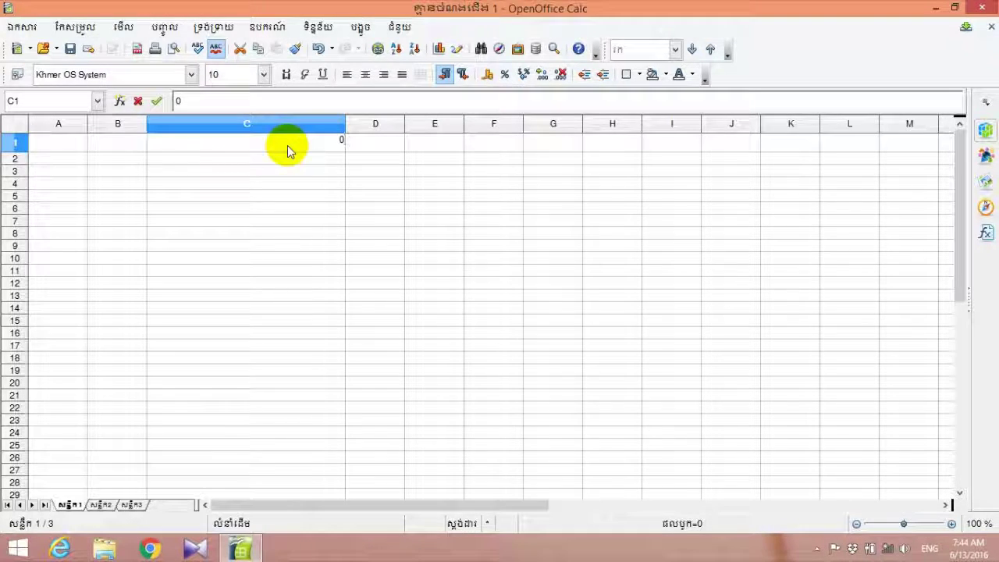
{"action": "type", "text": "6/"}
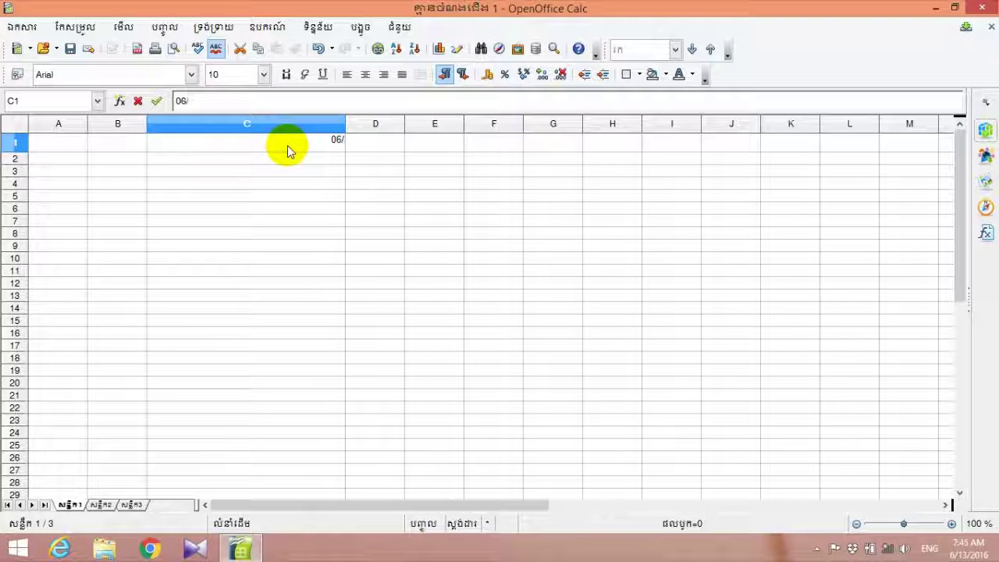
{"action": "type", "text": "13/2"}
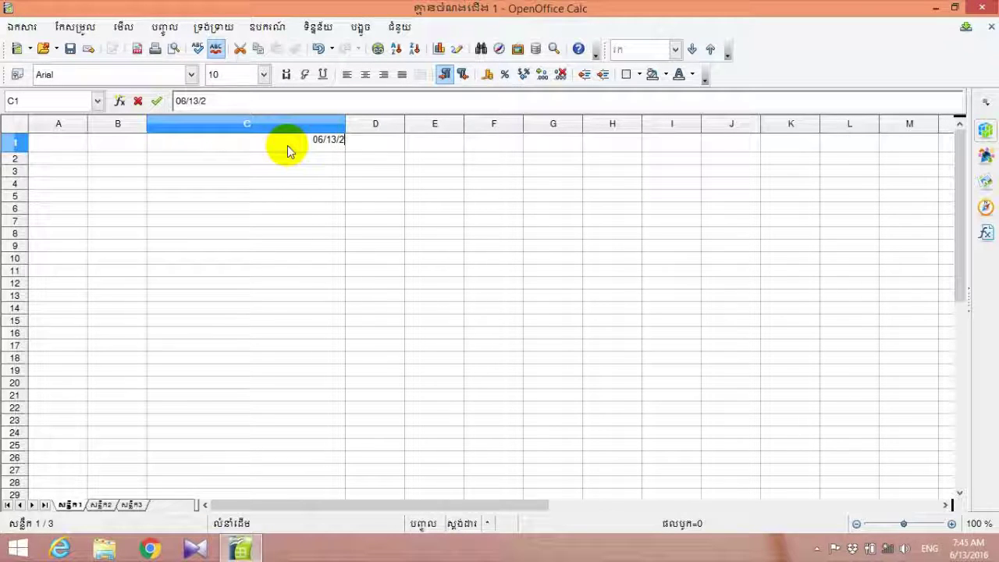
{"action": "type", "text": "016"}
{"action": "key", "text": "Return"}
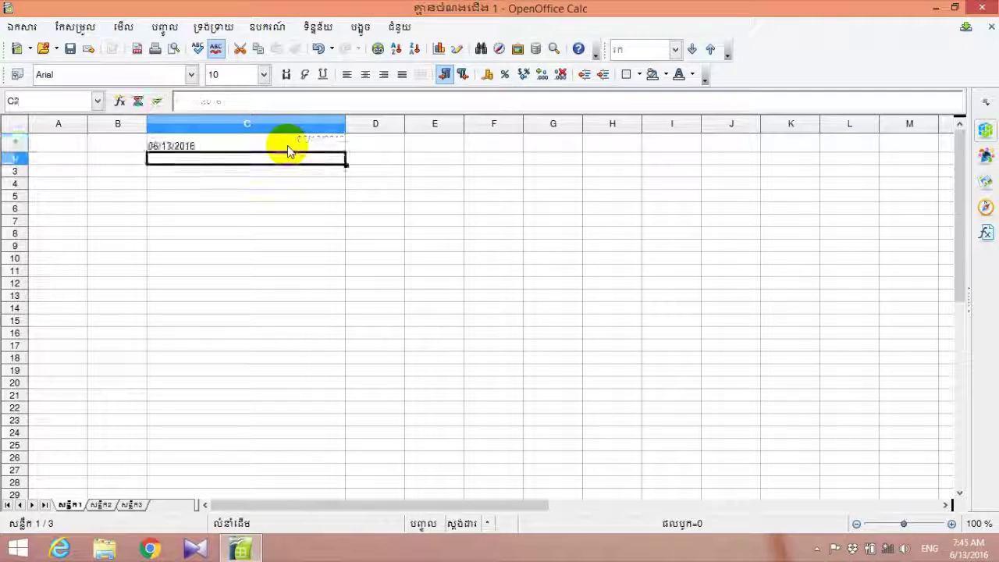
- Replace the content of cell C1 with the day-first date 13/06/2016
{"action": "left_click", "coordinate": [261, 145]}
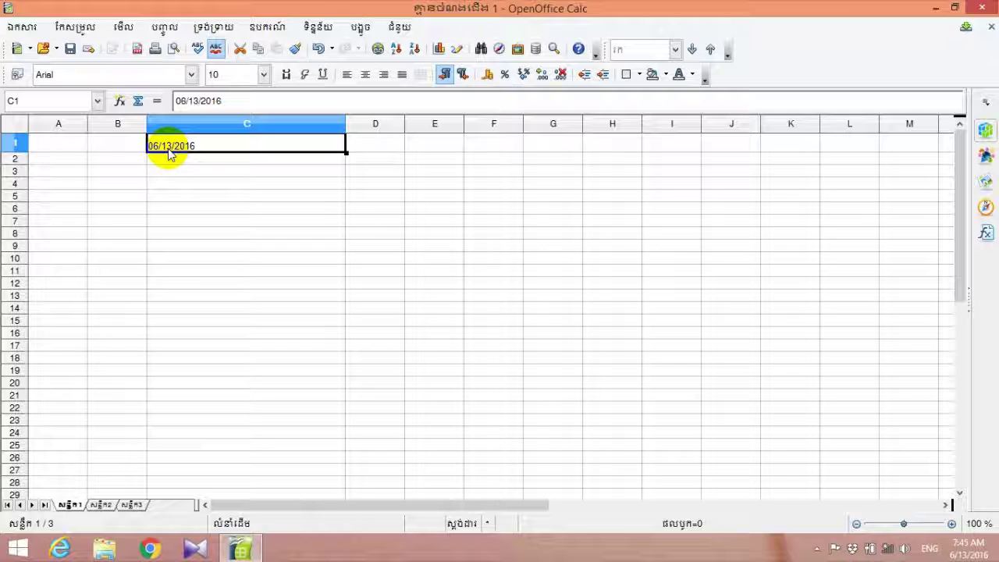
{"action": "type", "text": "13/"}
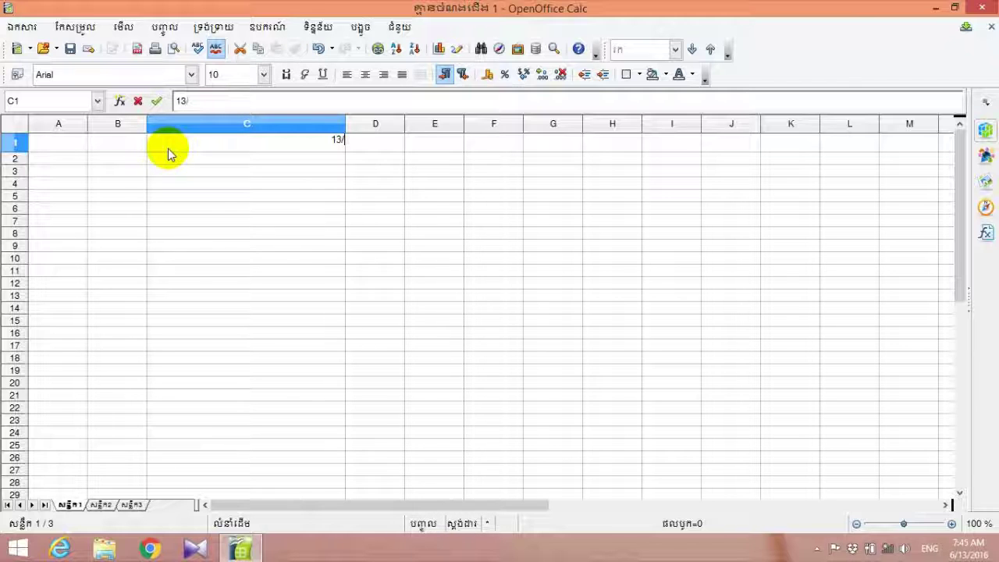
{"action": "type", "text": "06/2016"}
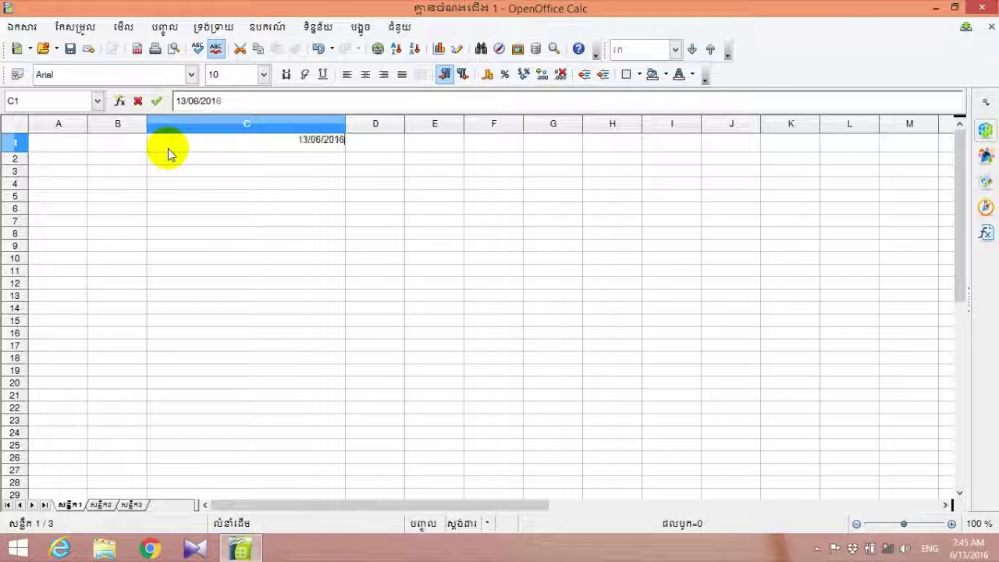
{"action": "key", "text": "Return"}
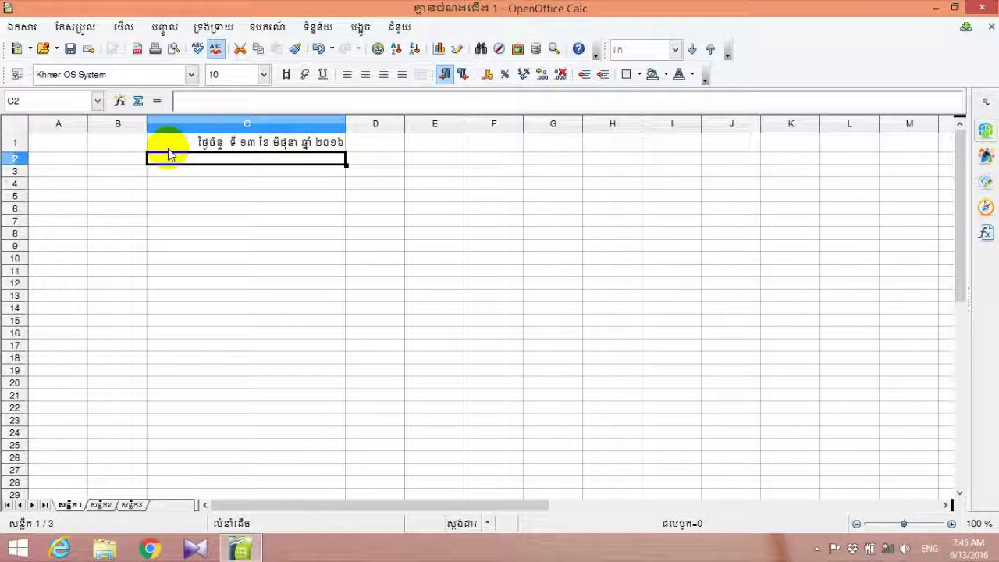
- Change the date format of cell C1 to ថ្ងៃសុក្រ ទី ៣១ ខែ ១២ ឆ្នាំ ១៩៩៩, with the month as a number
{"action": "left_click", "coordinate": [231, 147]}
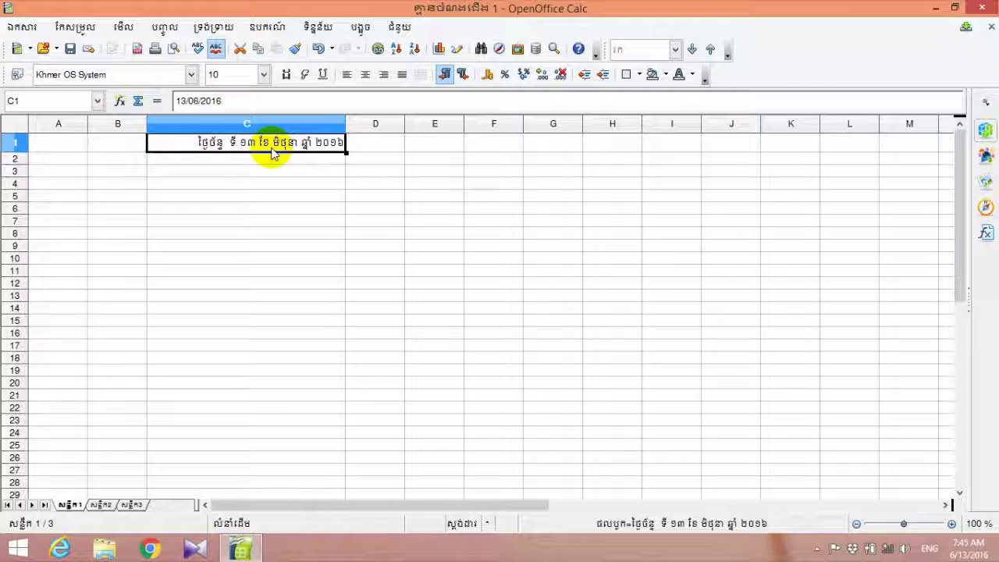
{"action": "left_click", "coordinate": [215, 28]}
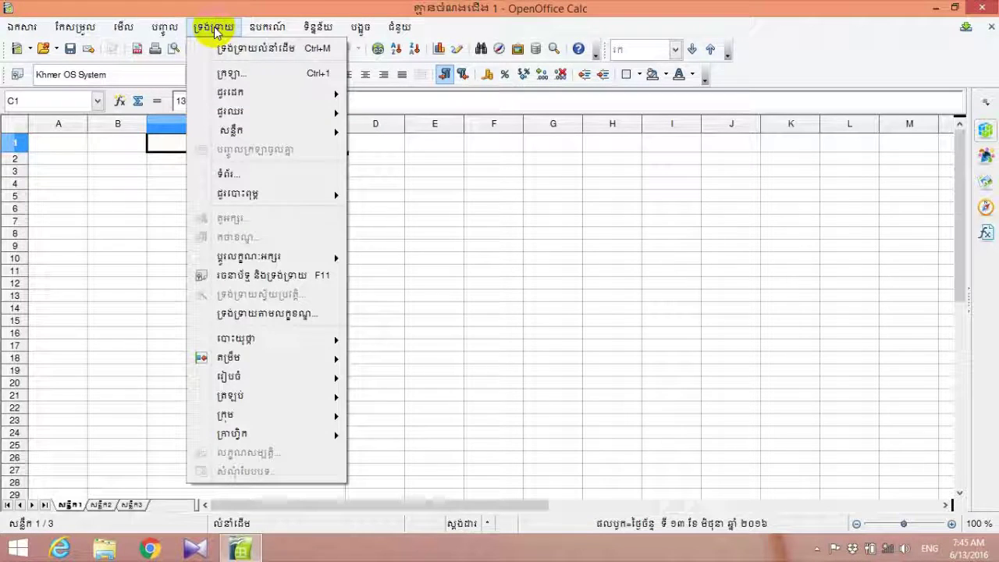
{"action": "left_click", "coordinate": [236, 75]}
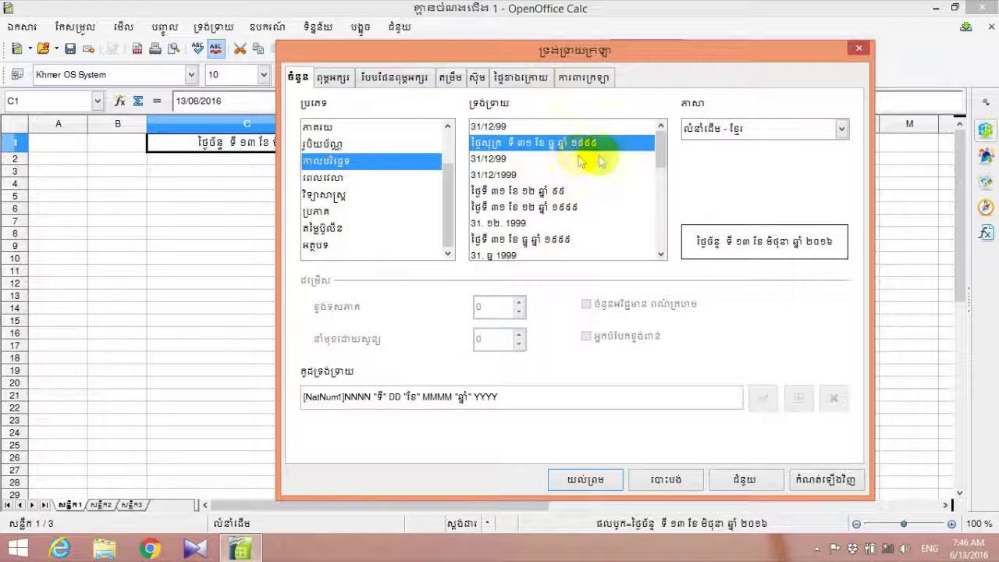
{"action": "left_click_drag", "start_coordinate": [660, 160], "coordinate": [664, 205]}
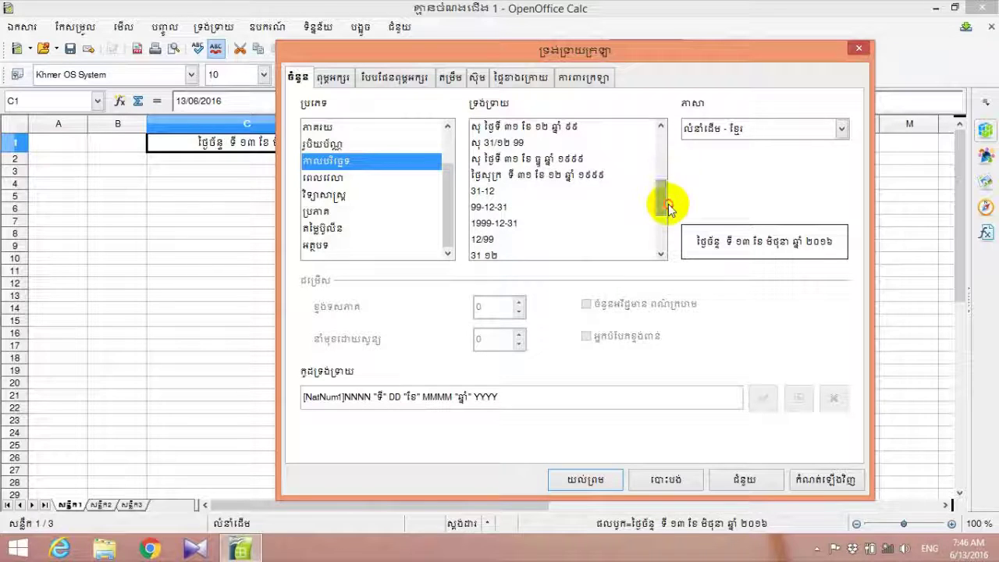
{"action": "left_click", "coordinate": [581, 176]}
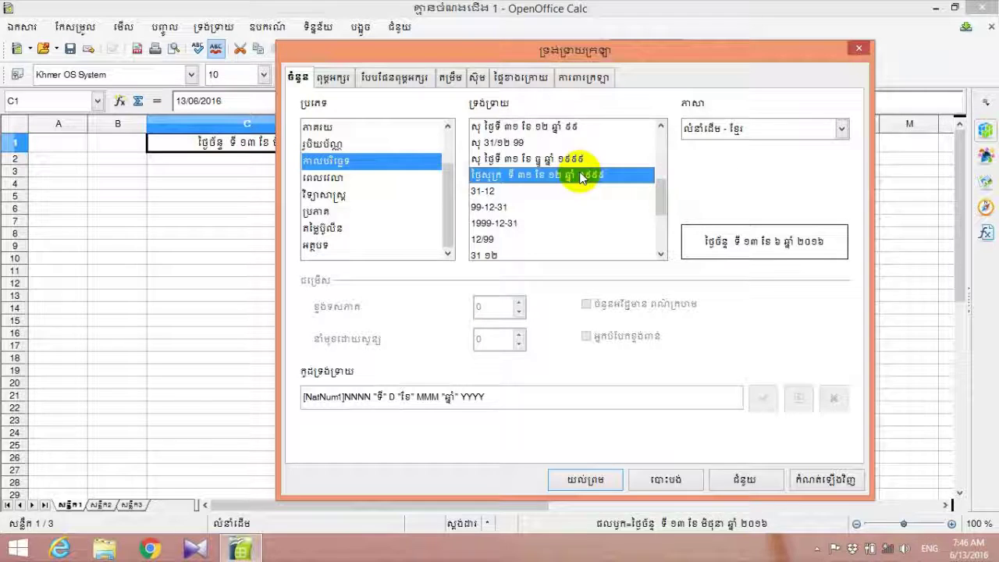
{"action": "left_click", "coordinate": [585, 476]}
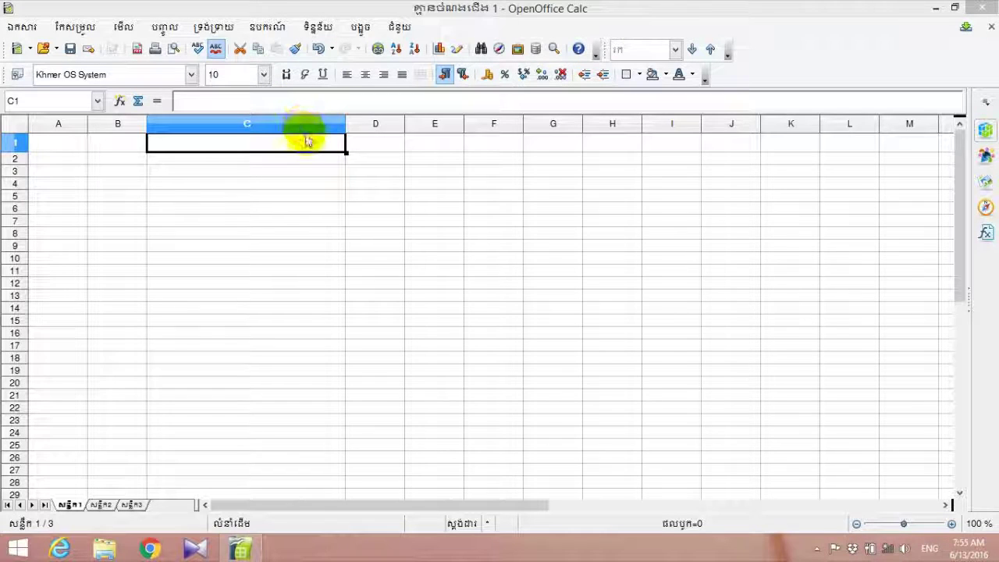
- Enter the number 10000 in cell C1
{"action": "left_click", "coordinate": [305, 140]}
{"action": "type", "text": "10000"}
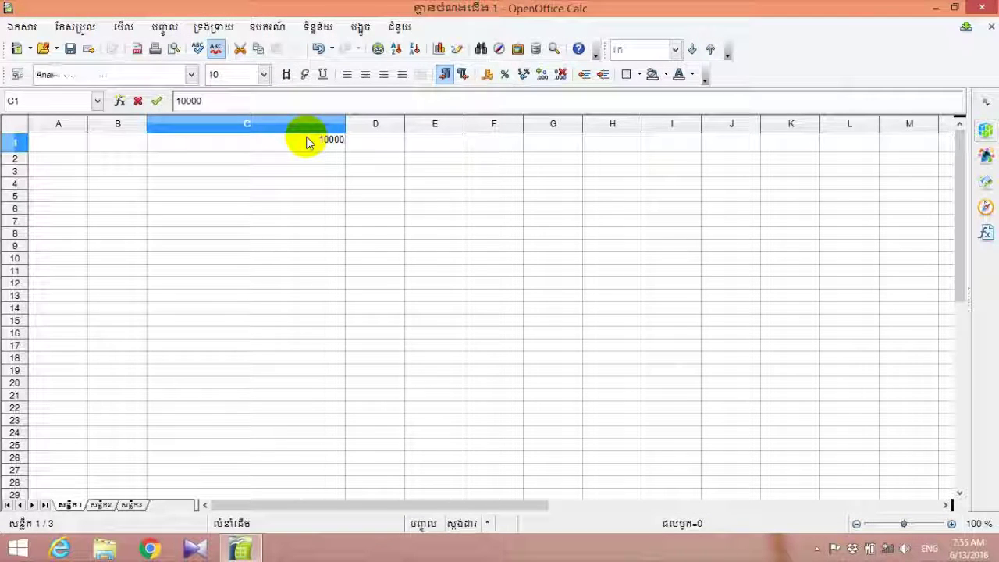
{"action": "key", "text": "Return"}
- Format cell C1 with the thousands-separated format -1.234, extending its format code to #.##0 "រៀល"
{"action": "left_click", "coordinate": [329, 146]}
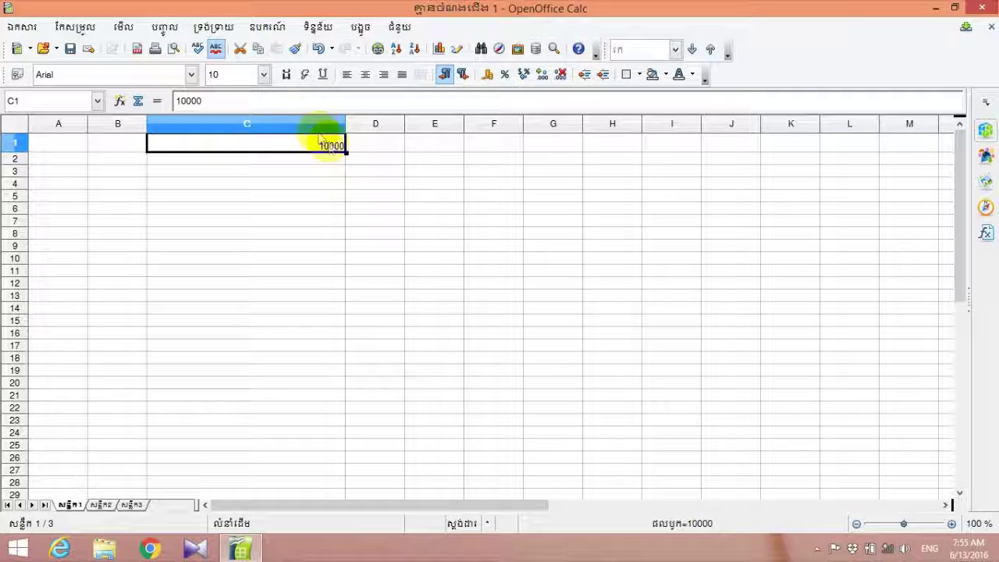
{"action": "left_click", "coordinate": [202, 27]}
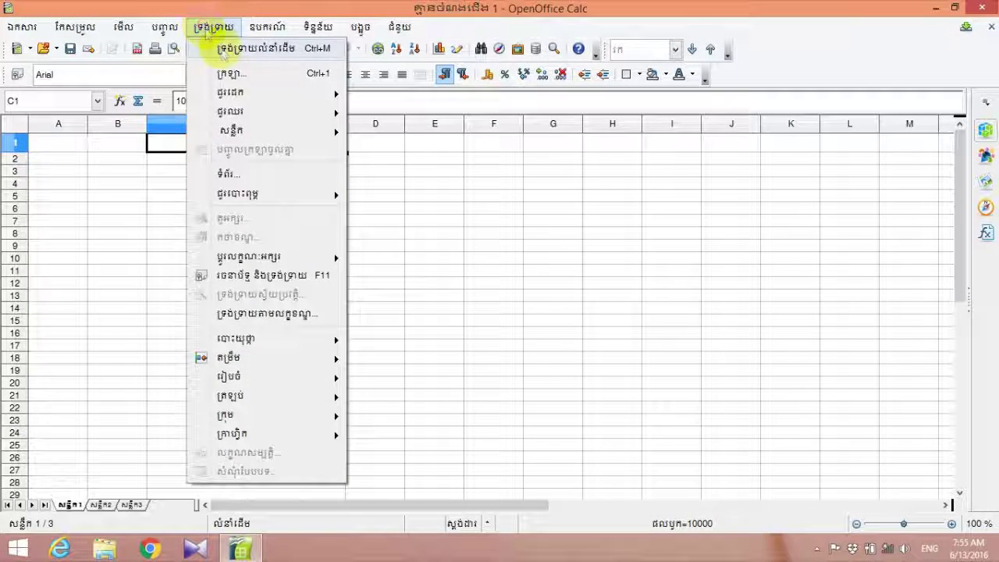
{"action": "left_click", "coordinate": [228, 69]}
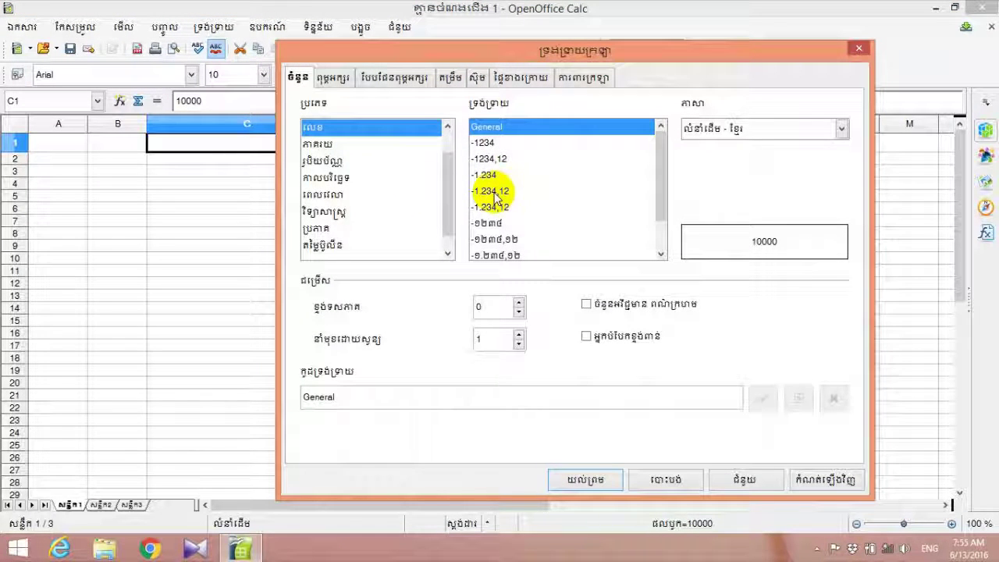
{"action": "left_click", "coordinate": [491, 176]}
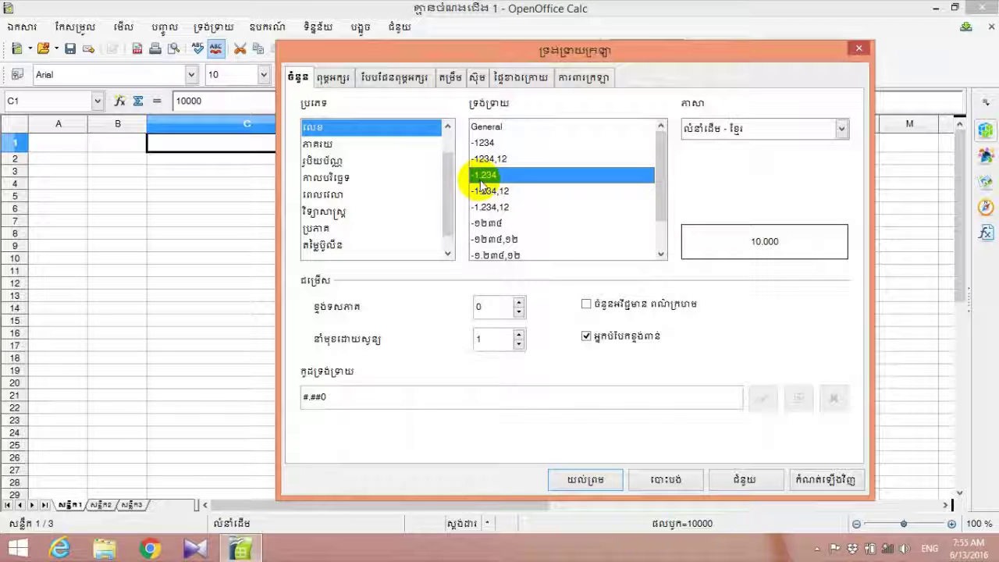
{"action": "left_click", "coordinate": [377, 396]}
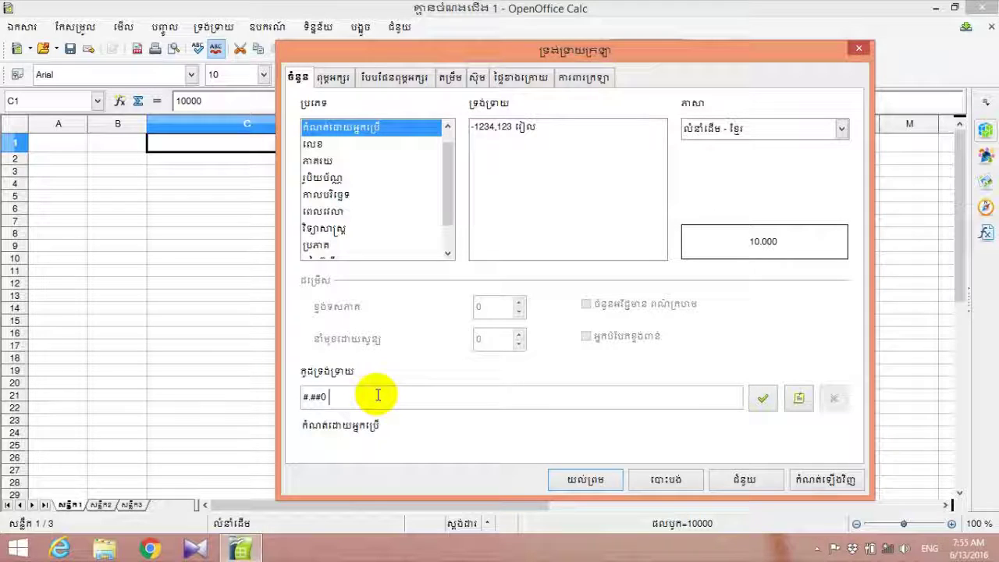
{"action": "key", "text": "BackSpace"}
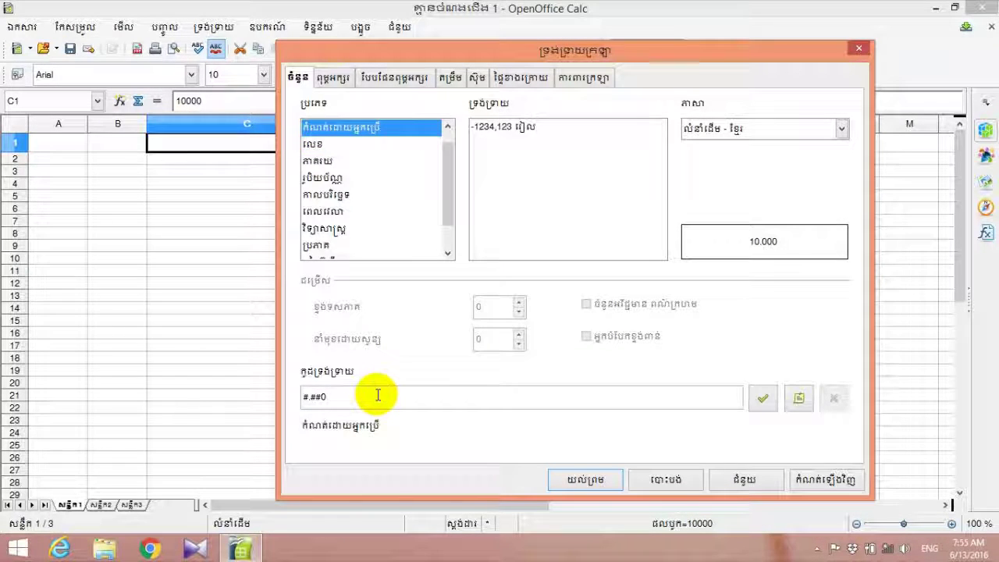
{"action": "type", "text": "\"៛"}
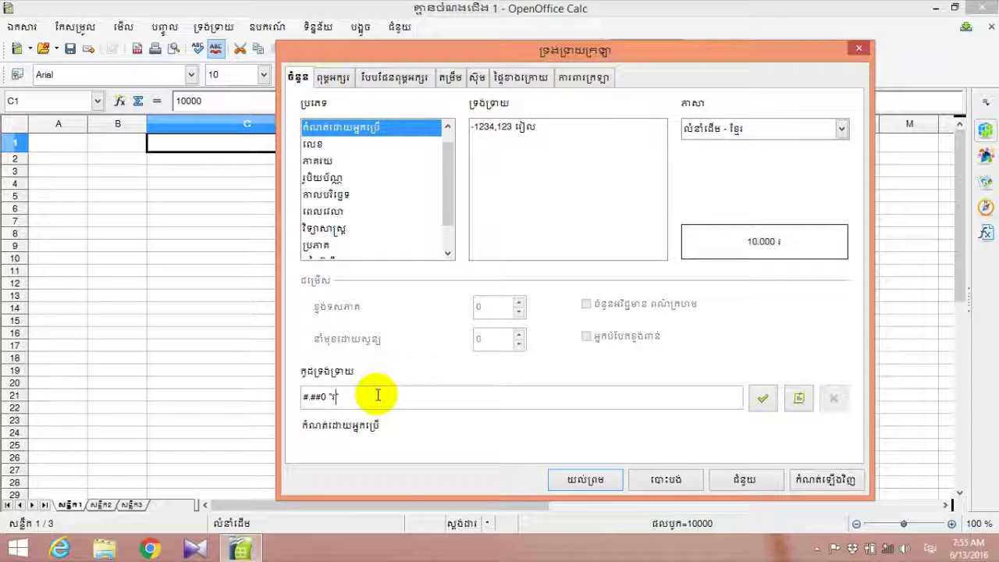
{"action": "key", "text": "BackSpace"}
{"action": "type", "text": "រៀល"}
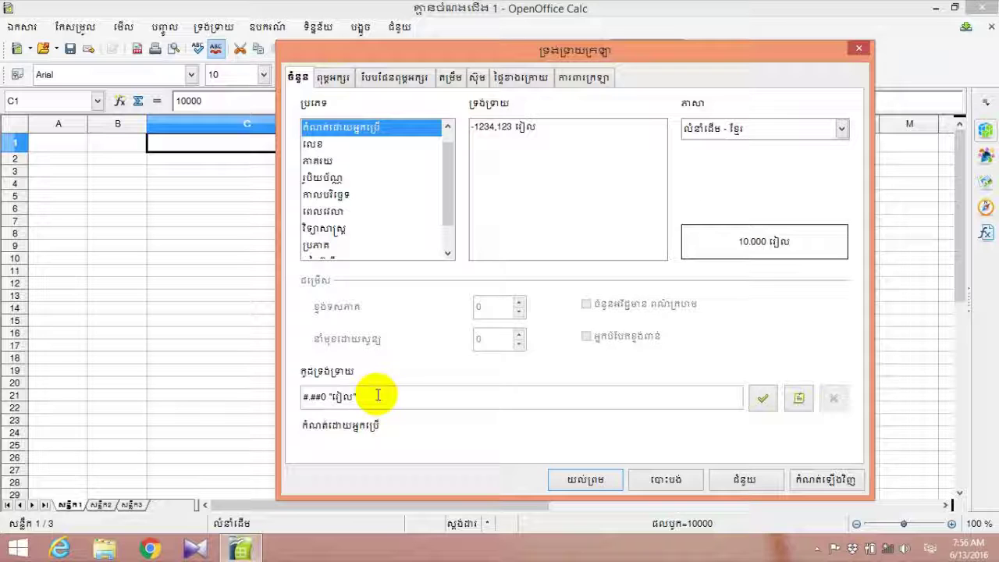
{"action": "type", "text": "\""}
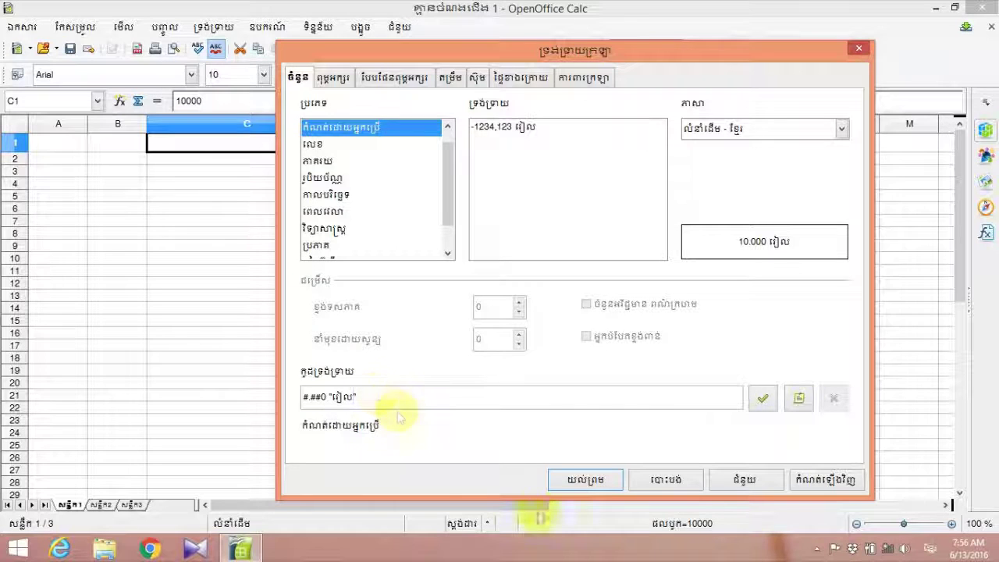
{"action": "left_click", "coordinate": [577, 483]}
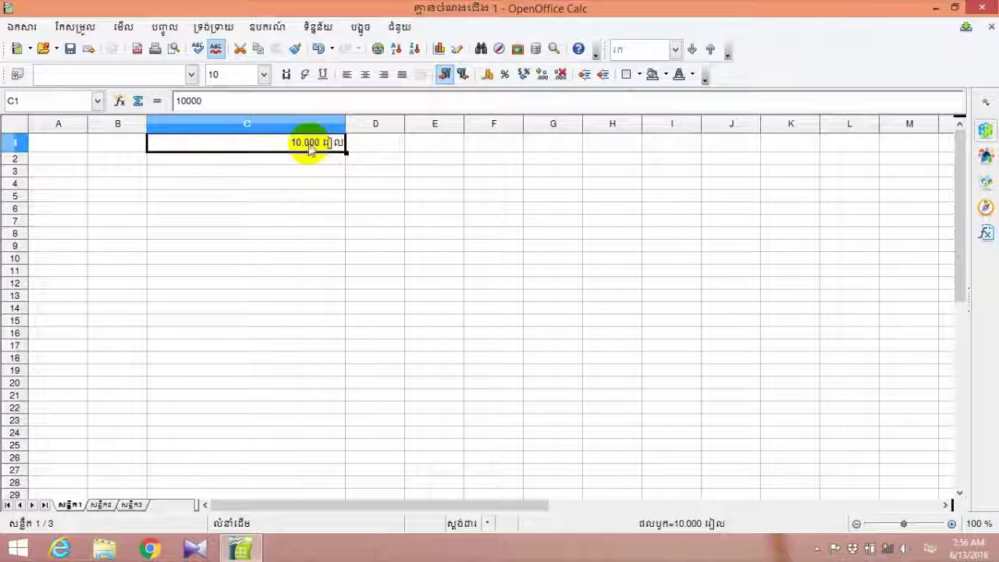
- Change the number format code of cell C1 to #.##0 "$", replacing the riel suffix with a dollar sign
{"action": "right_click", "coordinate": [310, 150]}
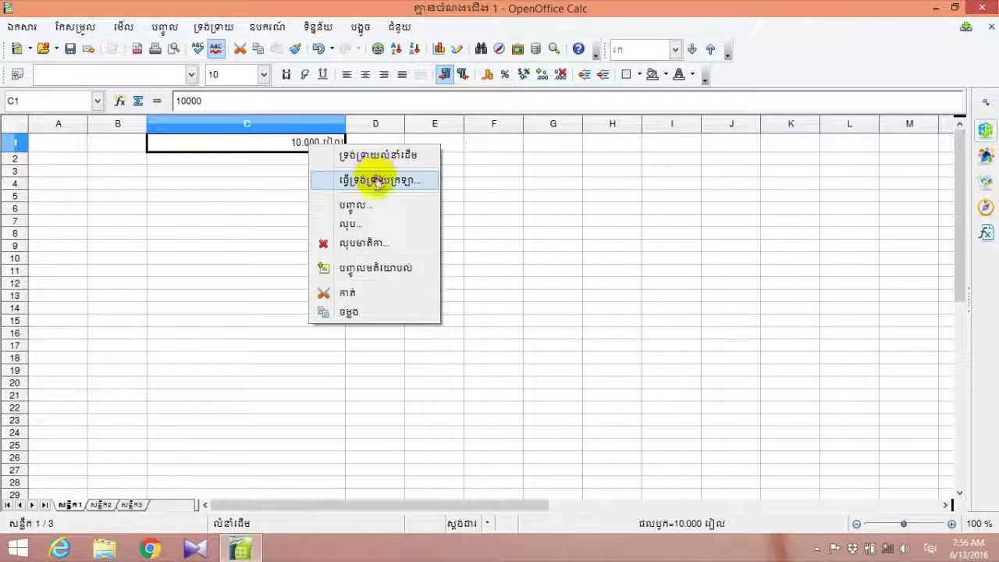
{"action": "left_click", "coordinate": [378, 182]}
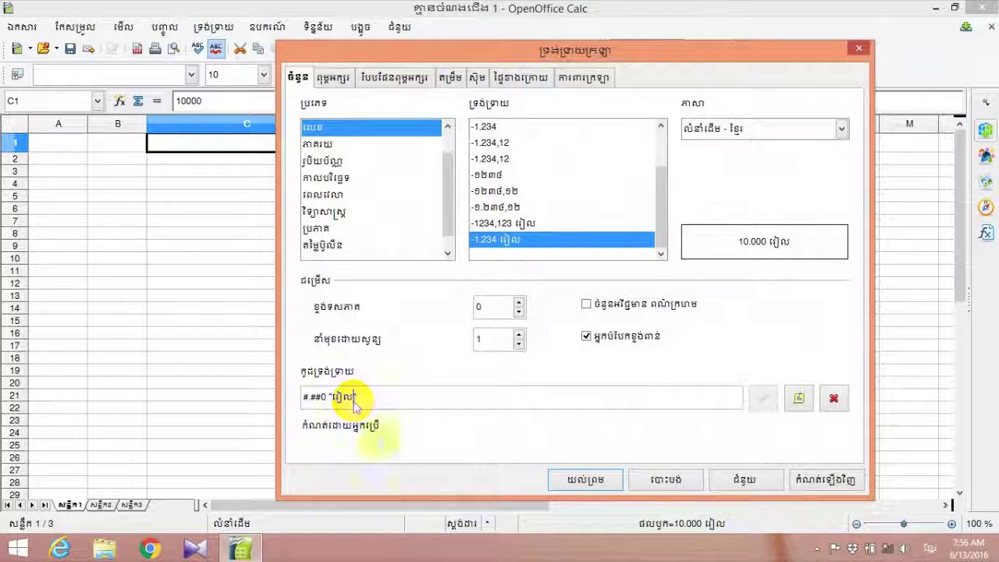
{"action": "key", "text": "BackSpace"}
{"action": "key", "text": "BackSpace"}
{"action": "key", "text": "BackSpace"}
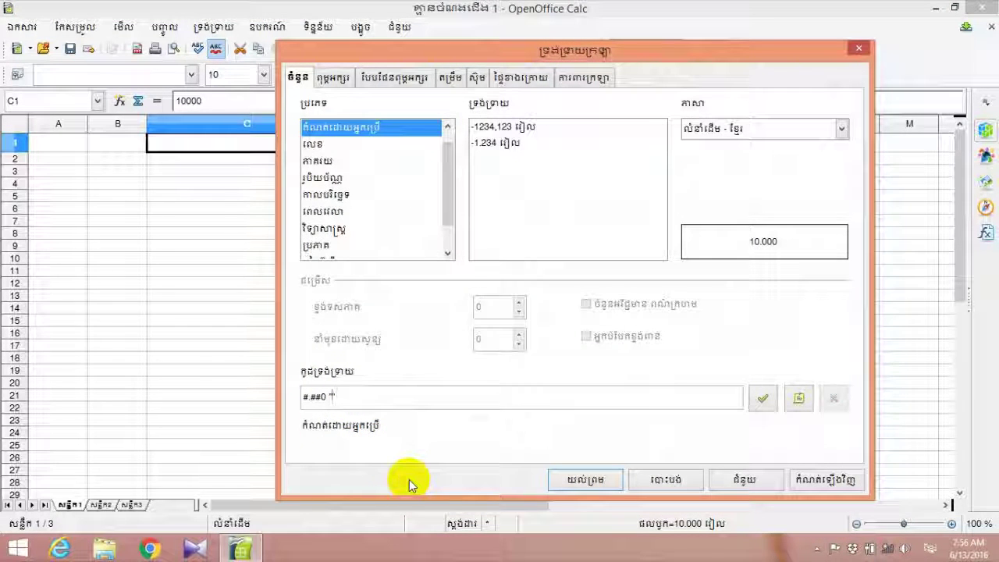
{"action": "type", "text": "៛"}
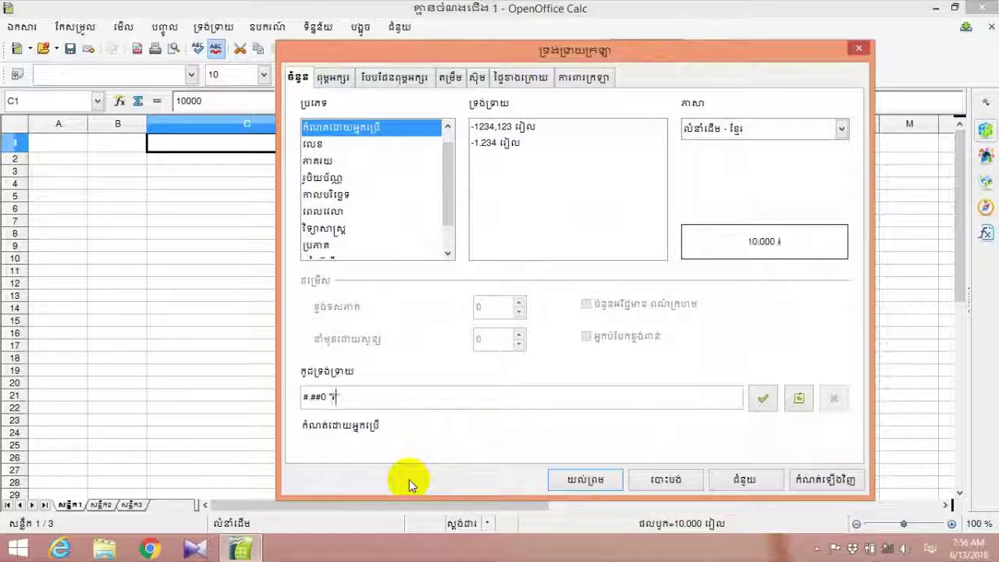
{"action": "key", "text": "BackSpace"}
{"action": "key", "text": "alt+shift"}
{"action": "type", "text": "$"}
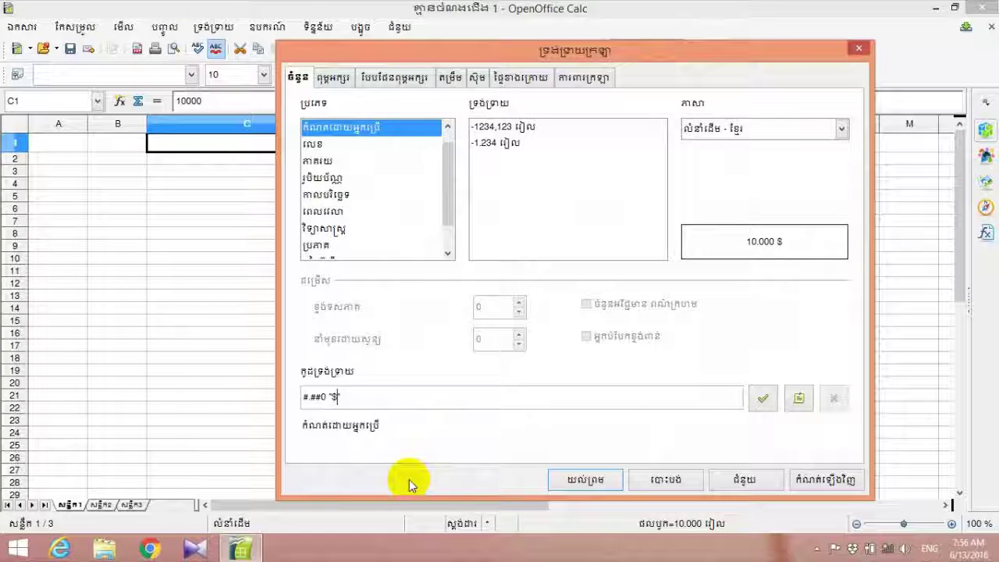
{"action": "left_click", "coordinate": [599, 479]}
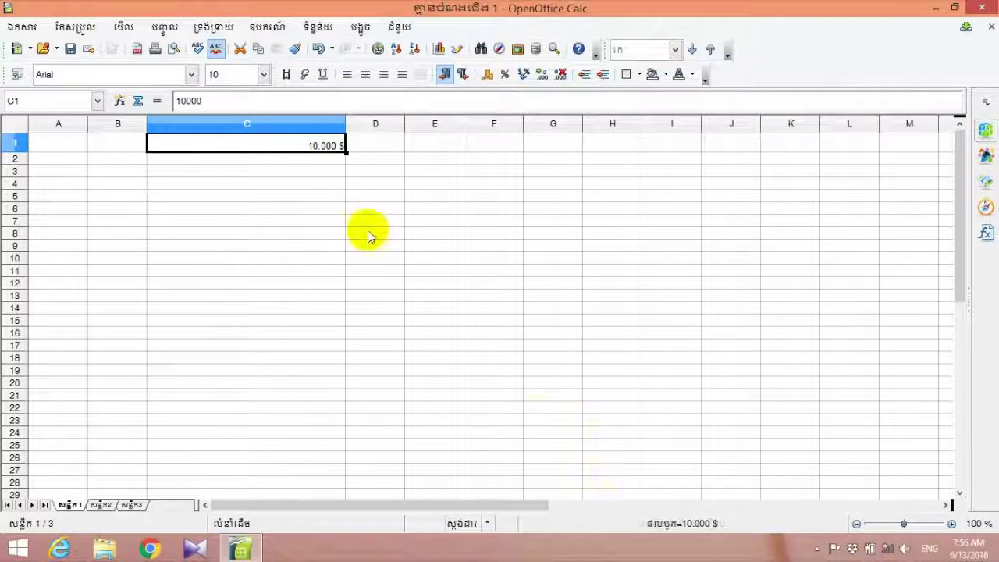